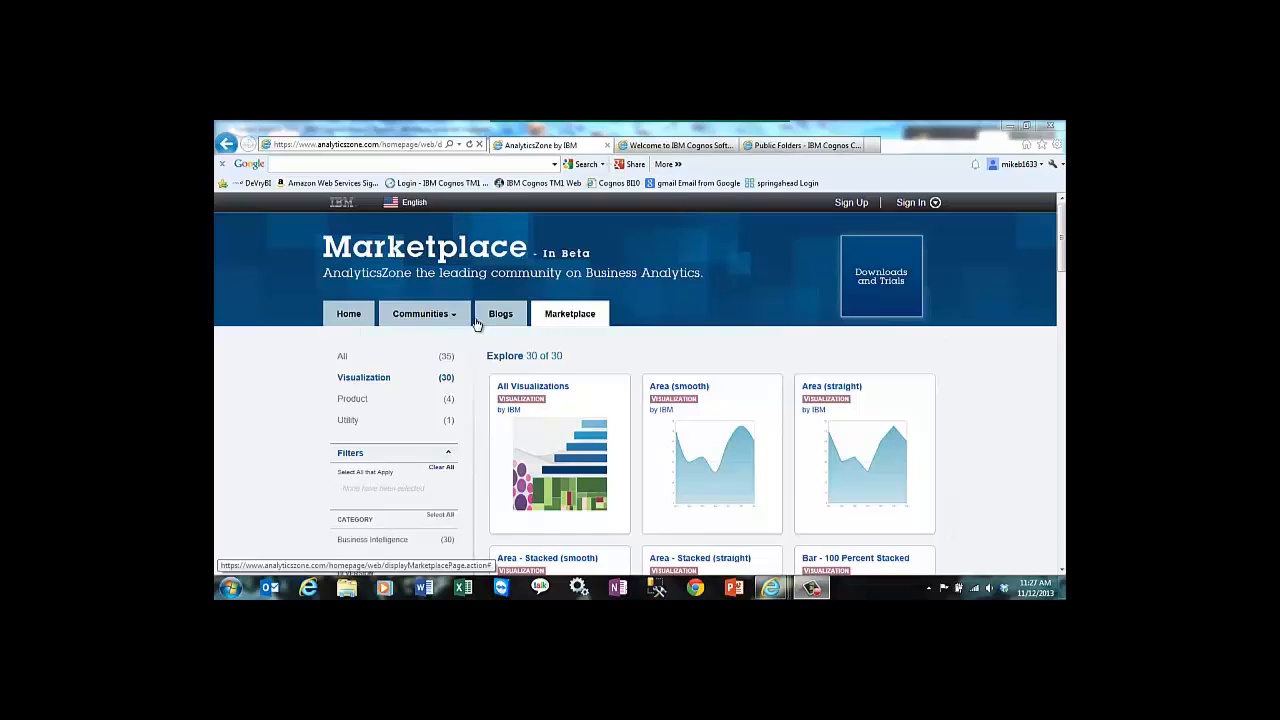
Step: Browse the marketplace visualizations and open the visualization library in IBM Cognos Administration
mouse_move(1064, 256)
mouse_down()
mouse_move(1062, 333)
mouse_move(1062, 253)
mouse_up()
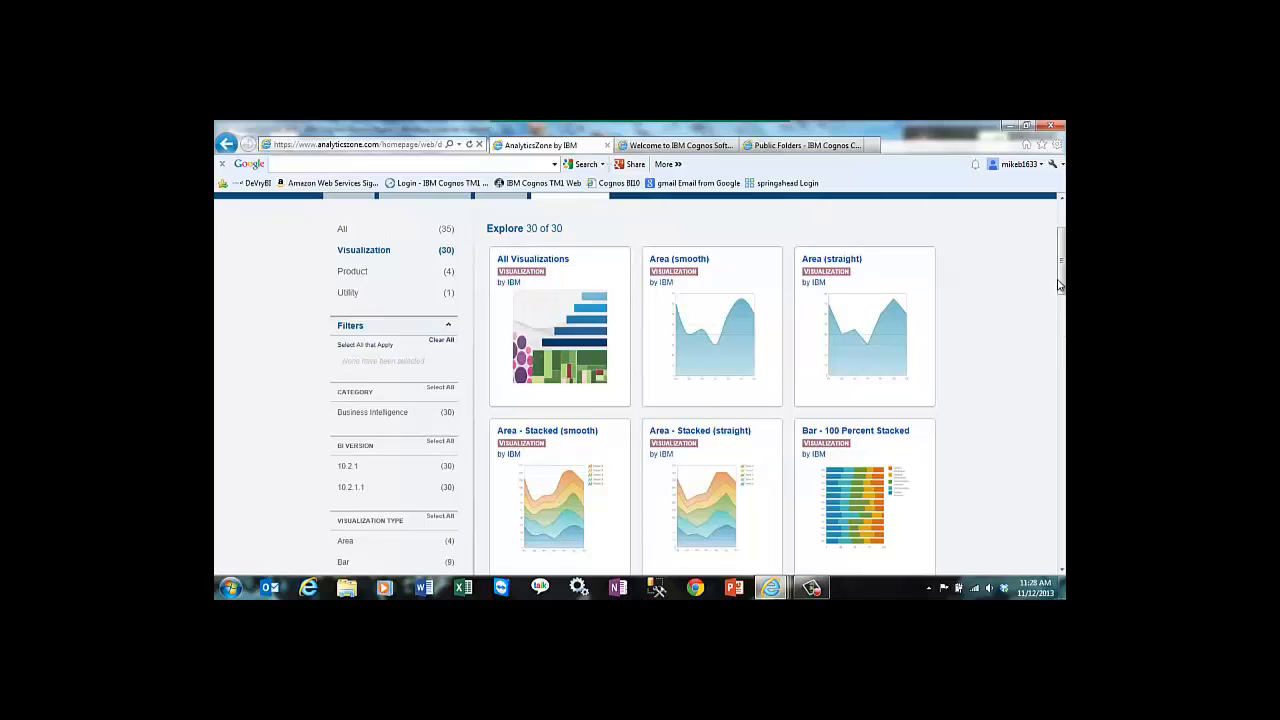
drag(1062, 290, 1062, 205)
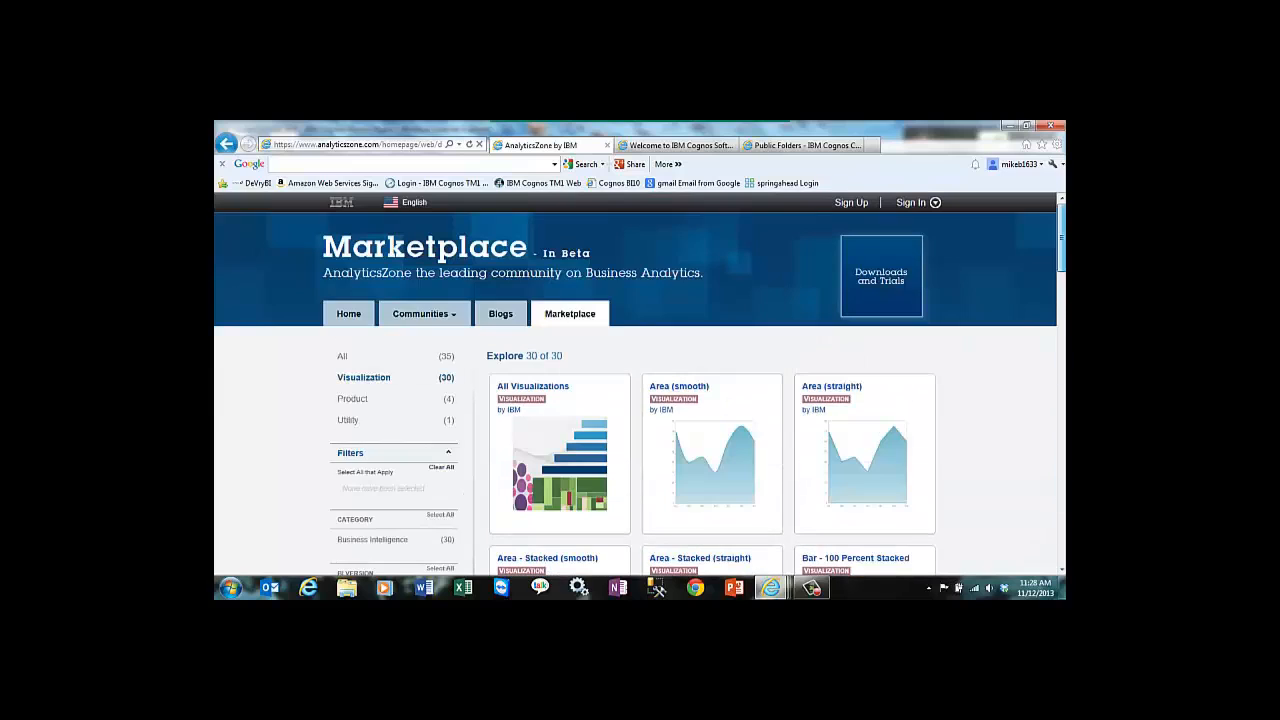
click(706, 147)
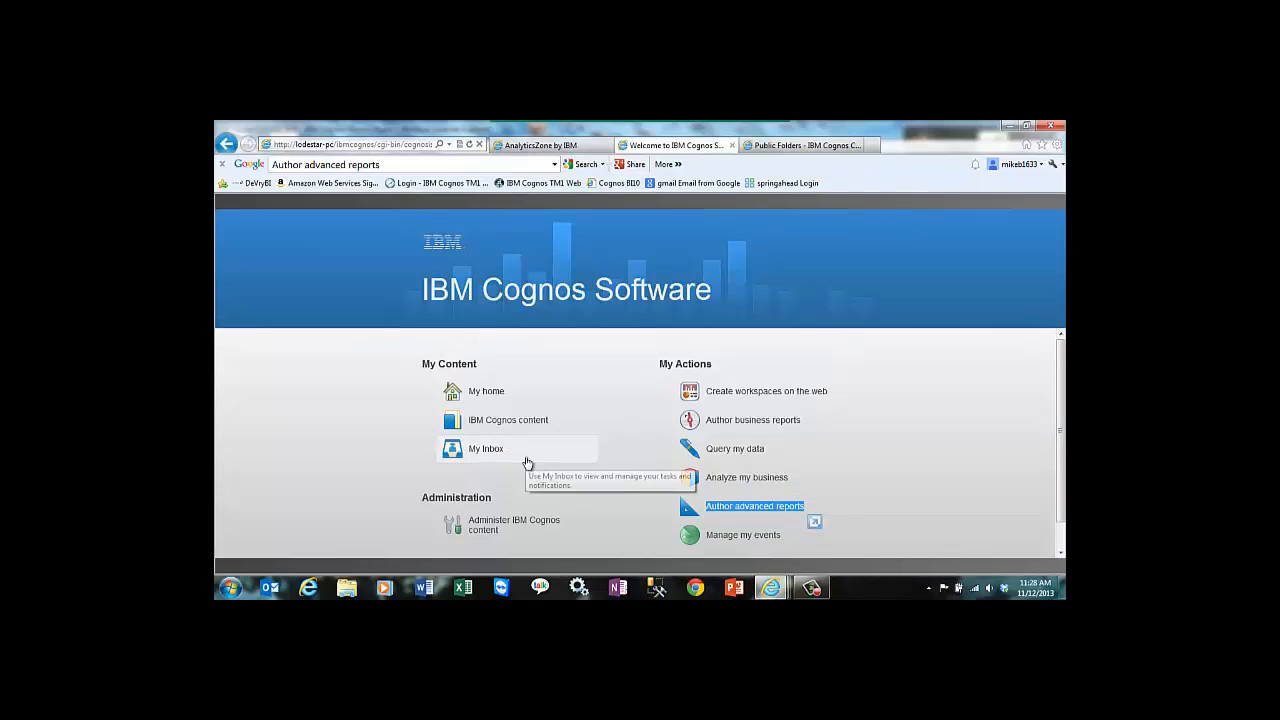
click(512, 526)
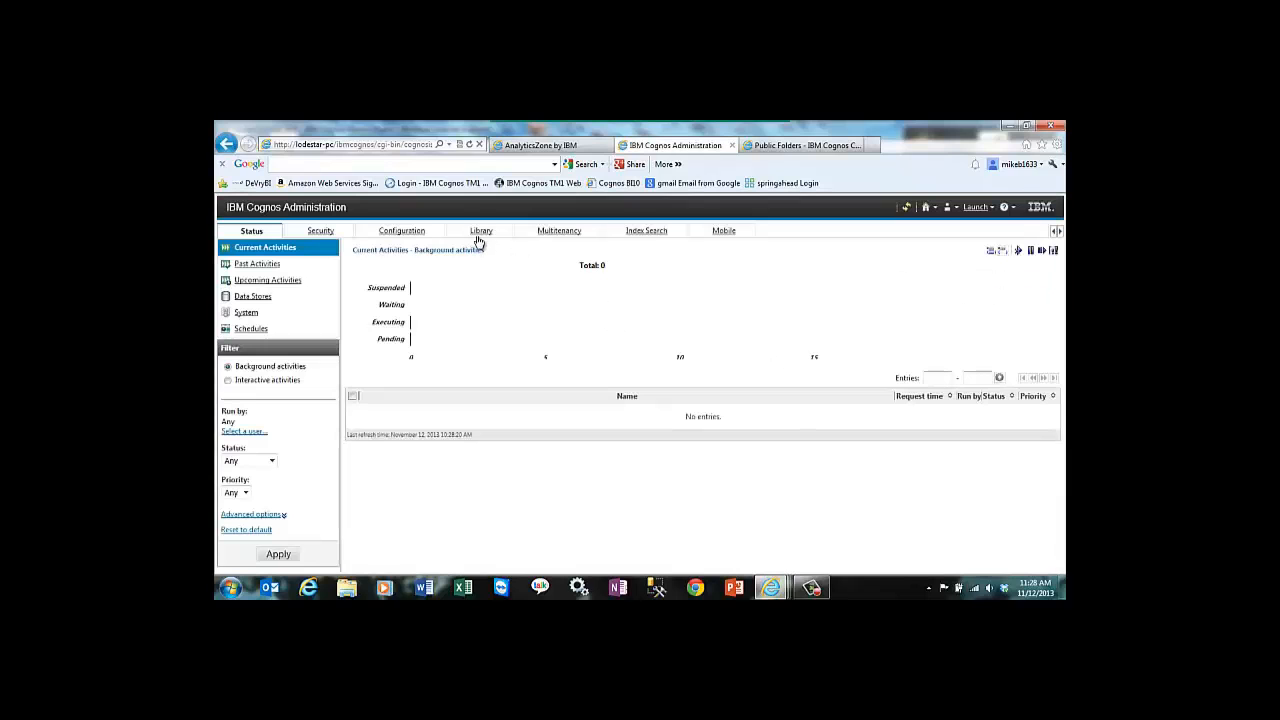
click(479, 238)
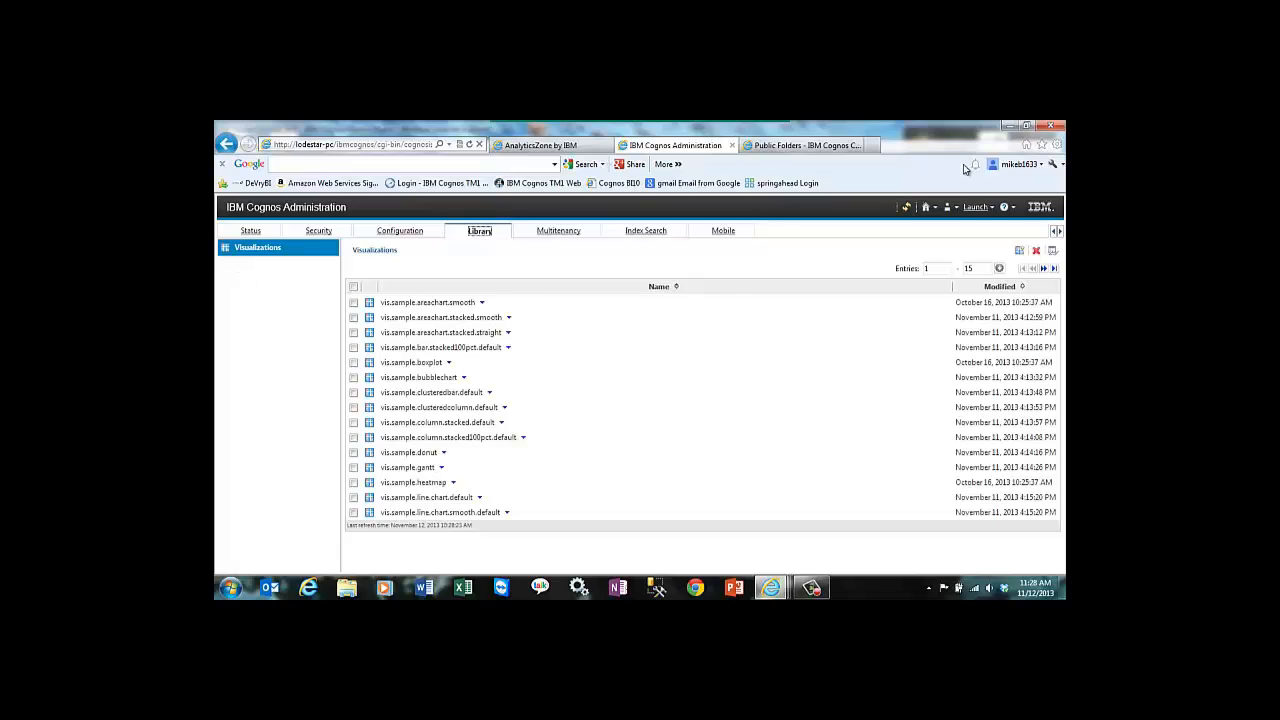
Step: Import the visualization vis.sample.bar.stacked.default_10_2_1_1 from the Visualizations folder in Downloads into the library
click(1019, 252)
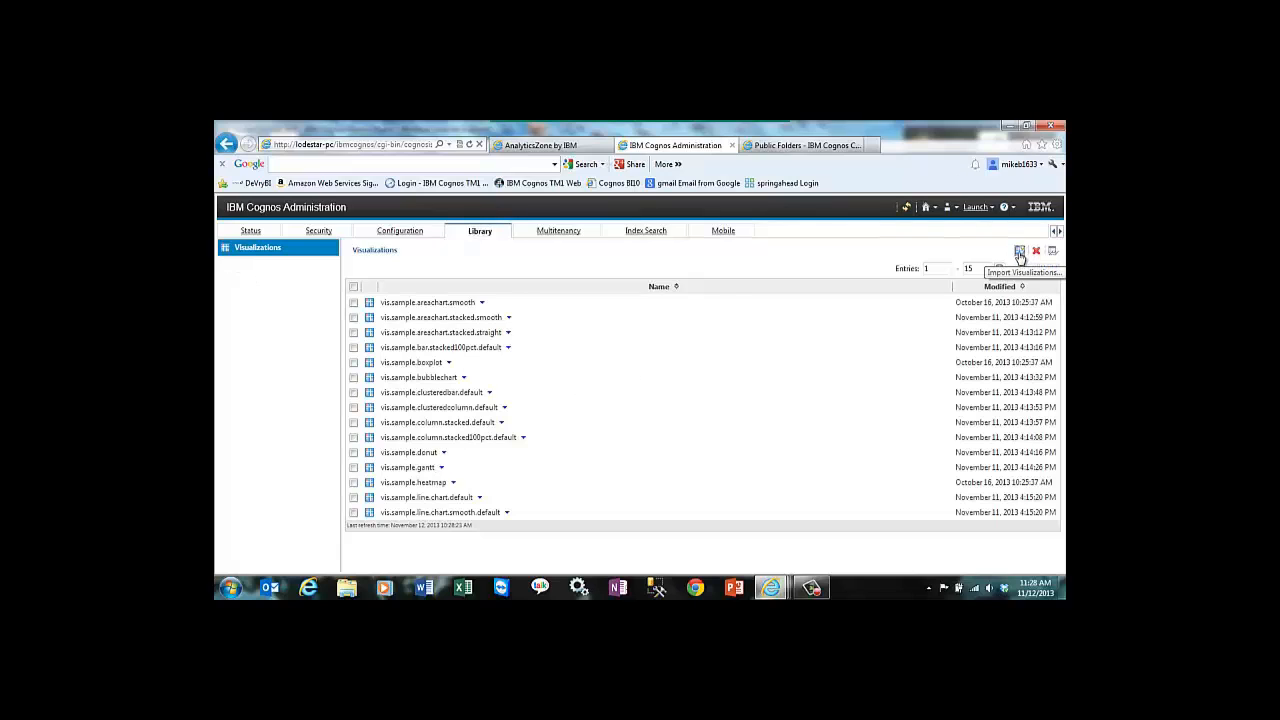
click(501, 266)
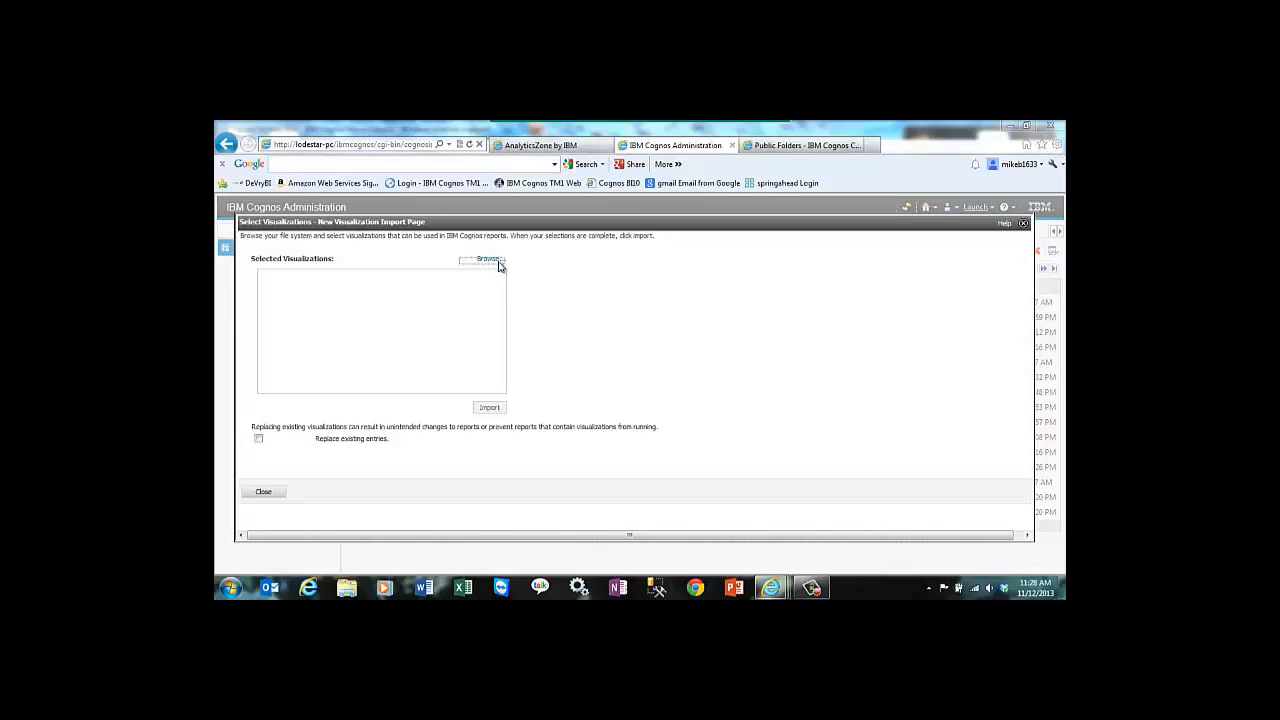
click(266, 219)
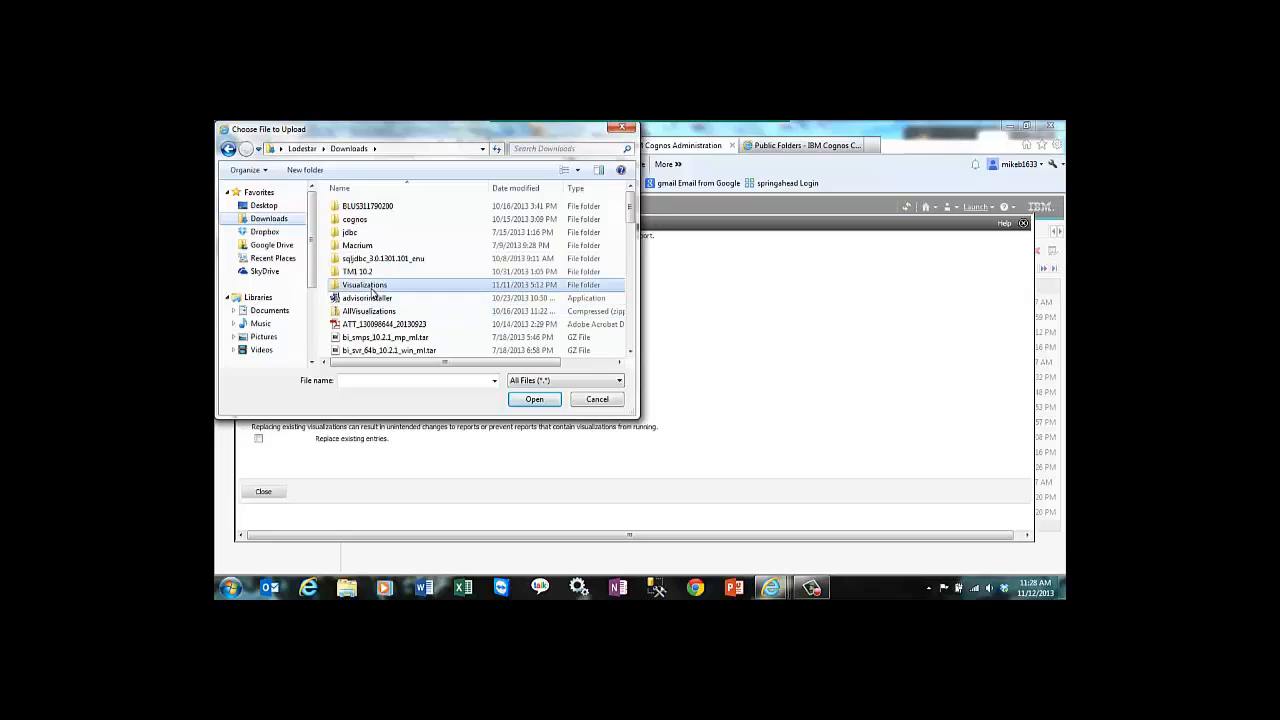
double_click(364, 285)
click(391, 259)
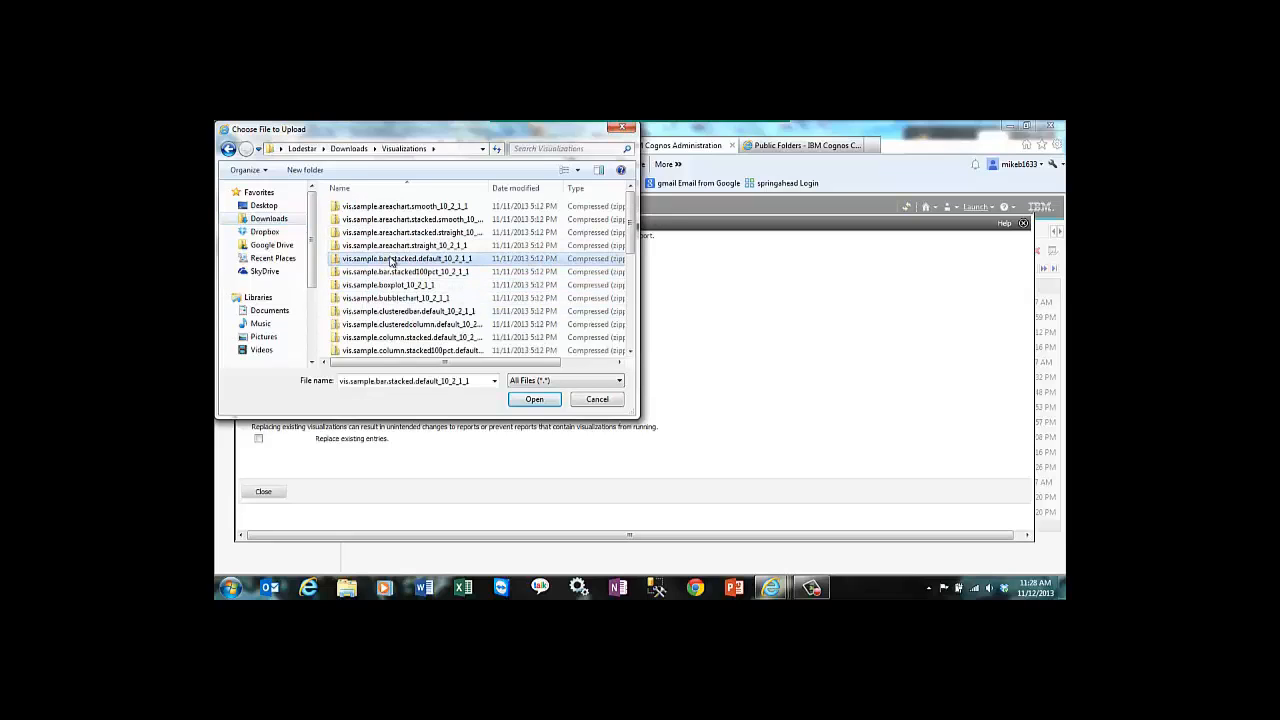
click(536, 399)
click(488, 408)
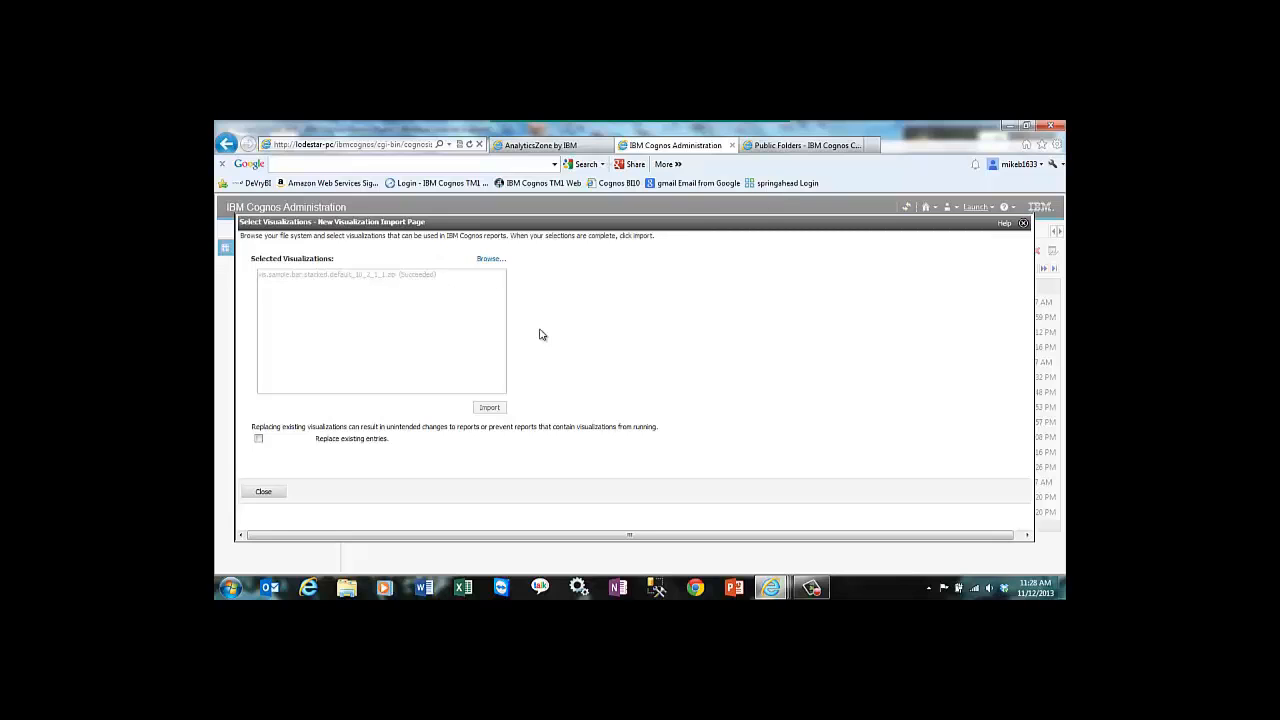
click(263, 490)
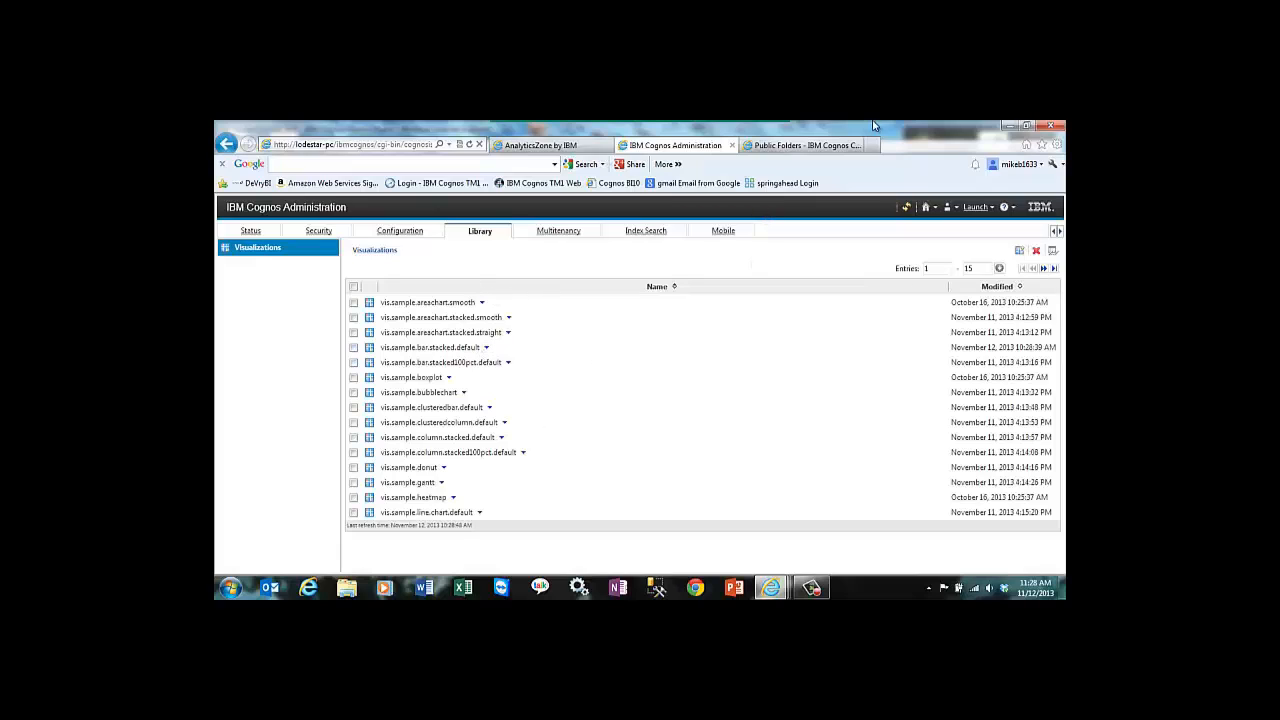
Step: Open the Packed Bubble by Gross Margin report from Public Folders in Report Studio and allow clipboard access
click(800, 146)
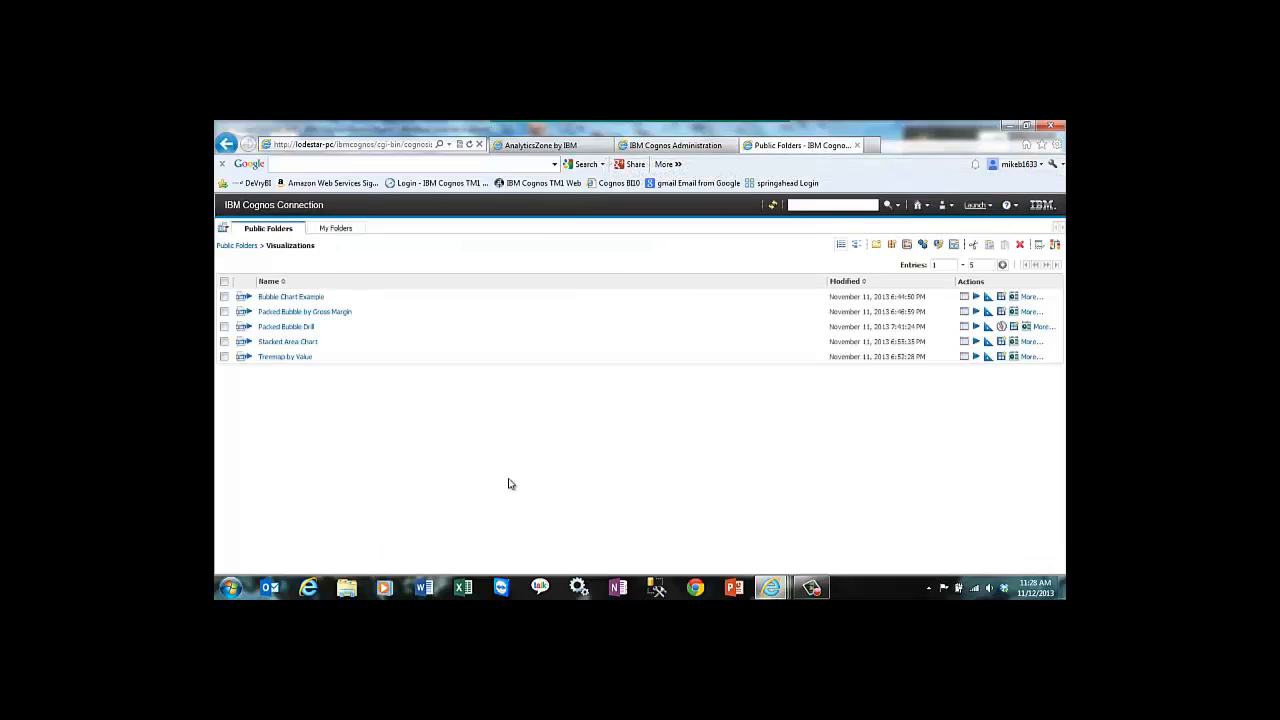
click(990, 313)
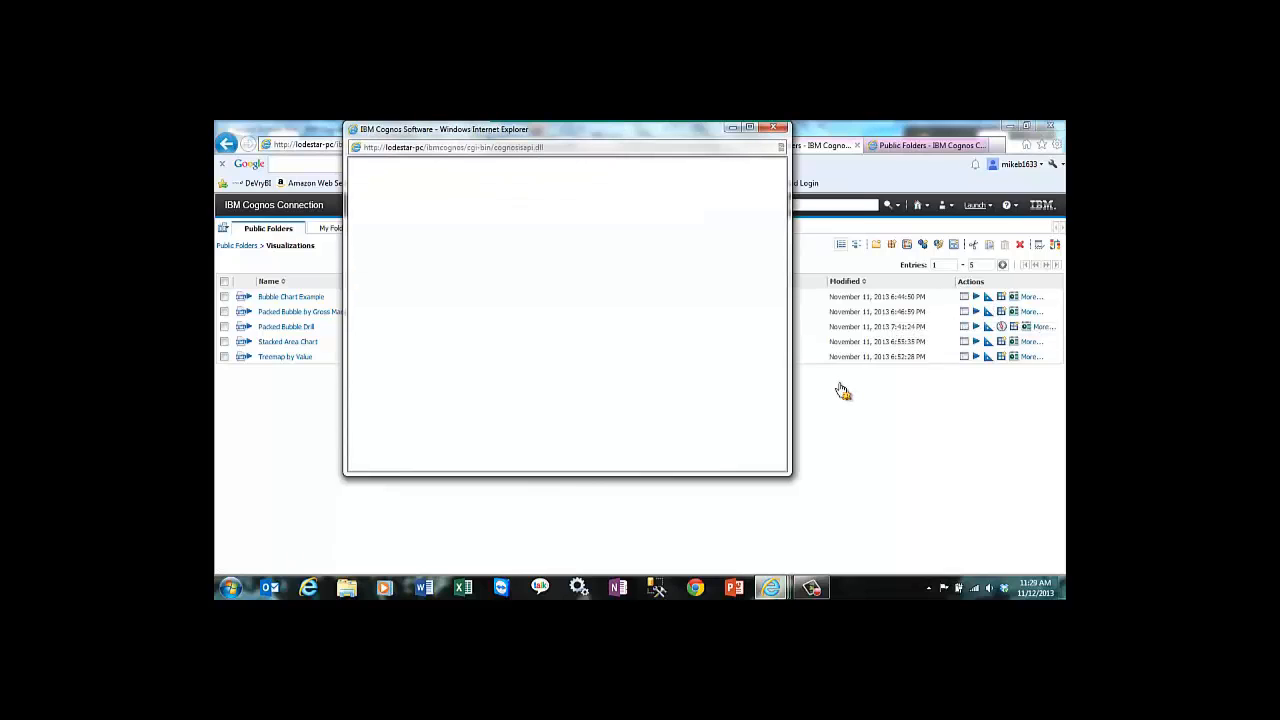
click(773, 127)
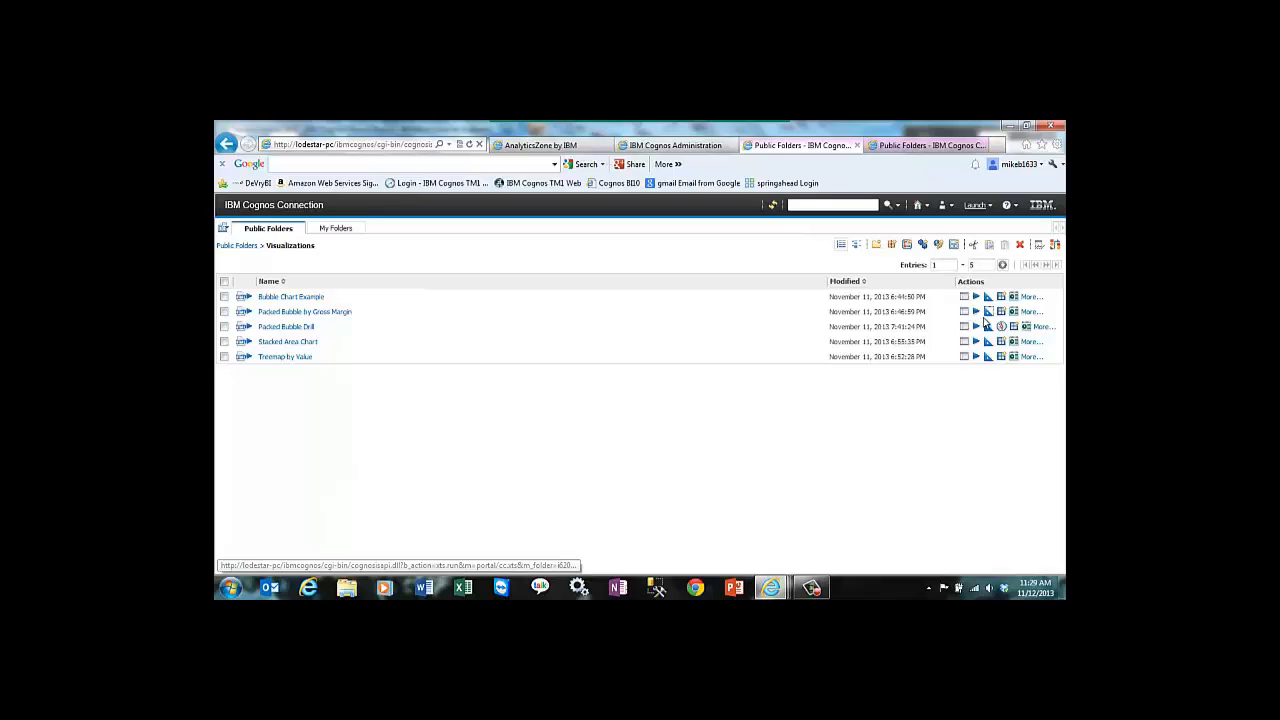
click(987, 325)
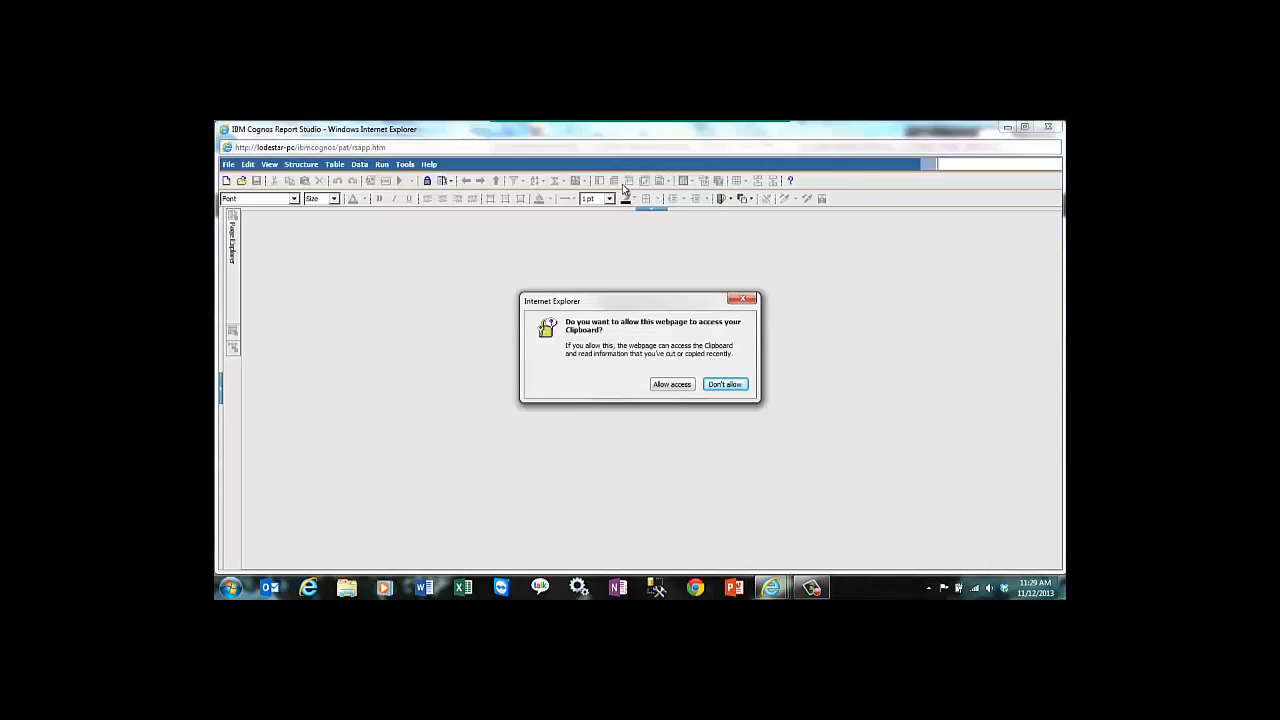
click(686, 389)
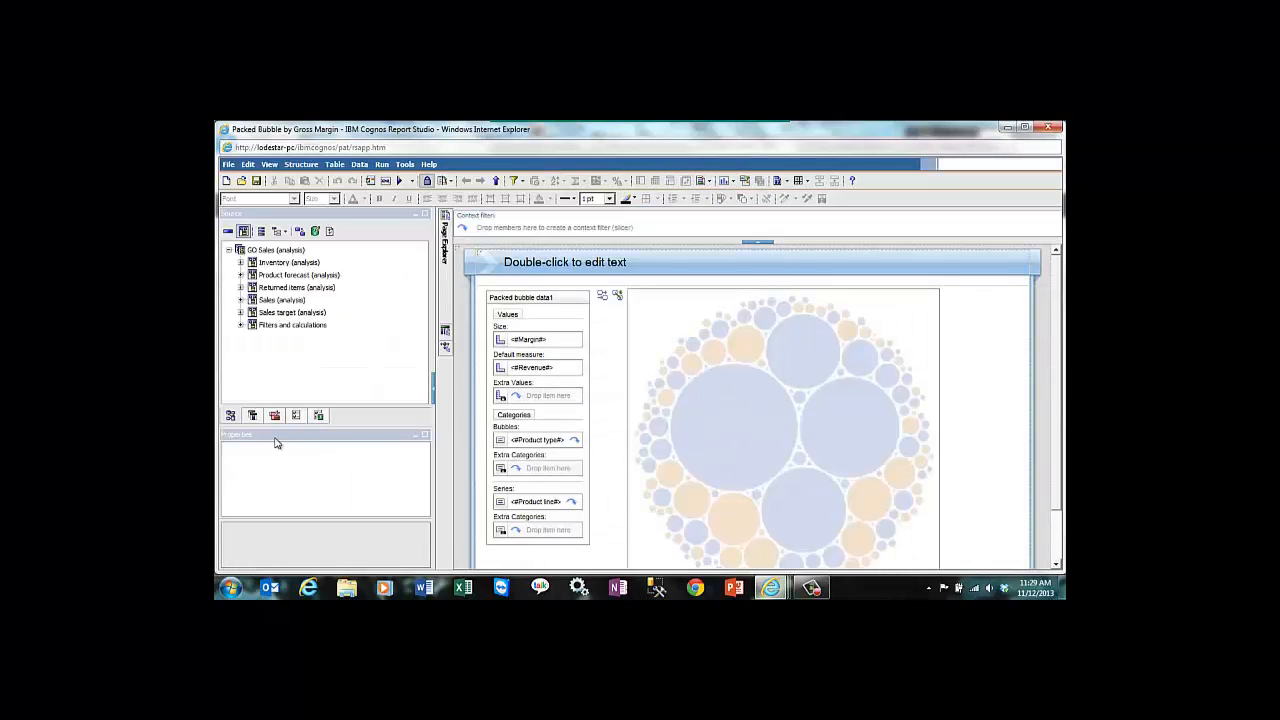
Step: Examine the chart types in the Visualization Gallery for a new report visualization, without inserting one
click(274, 415)
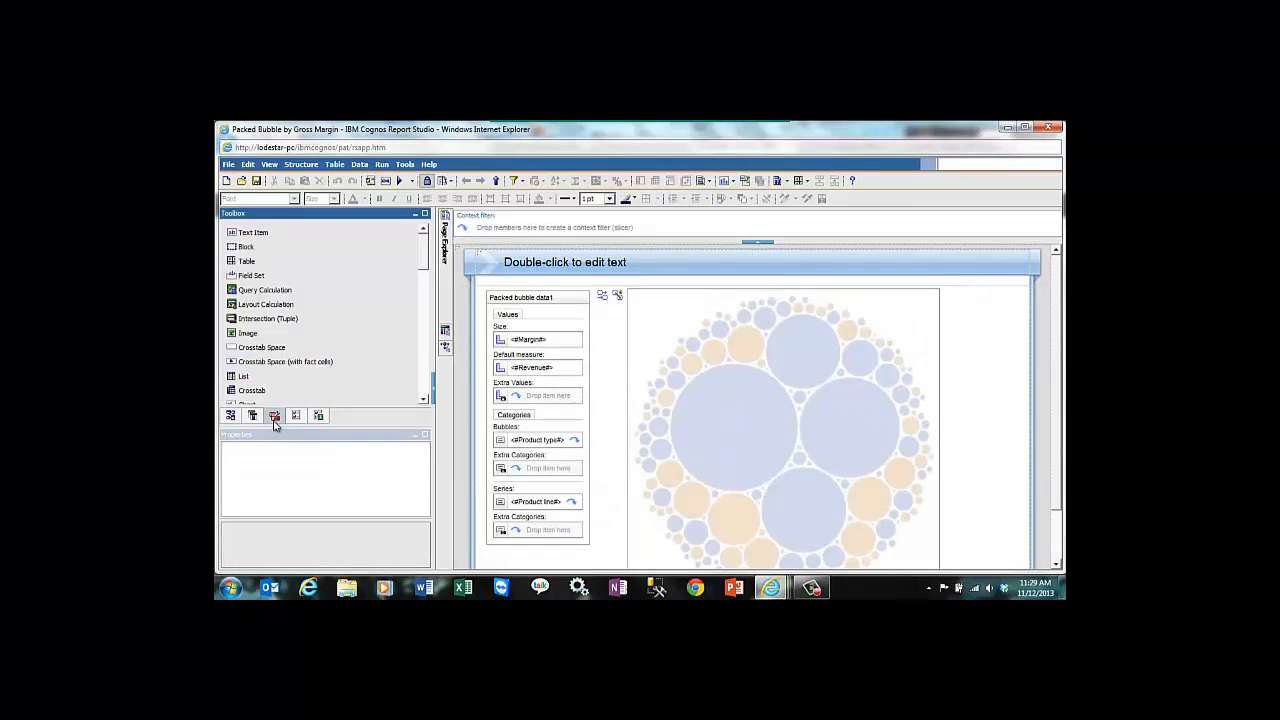
click(425, 380)
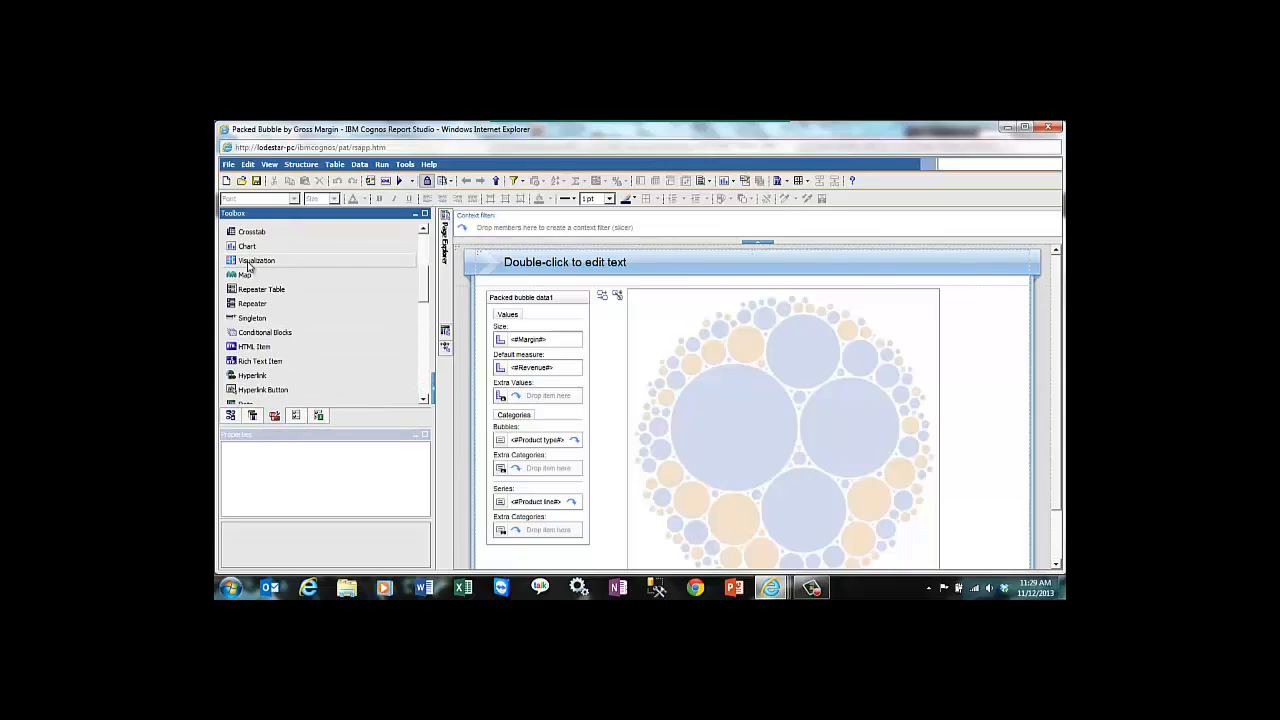
drag(248, 265, 950, 418)
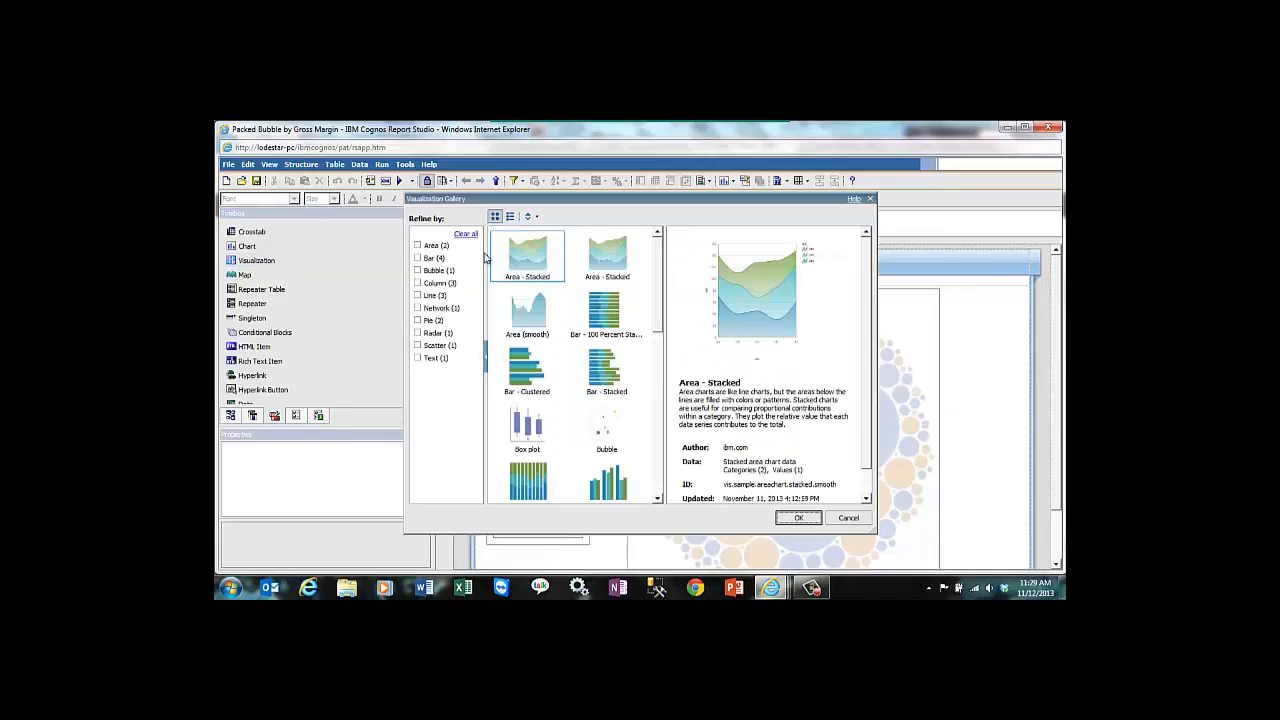
drag(662, 275, 580, 376)
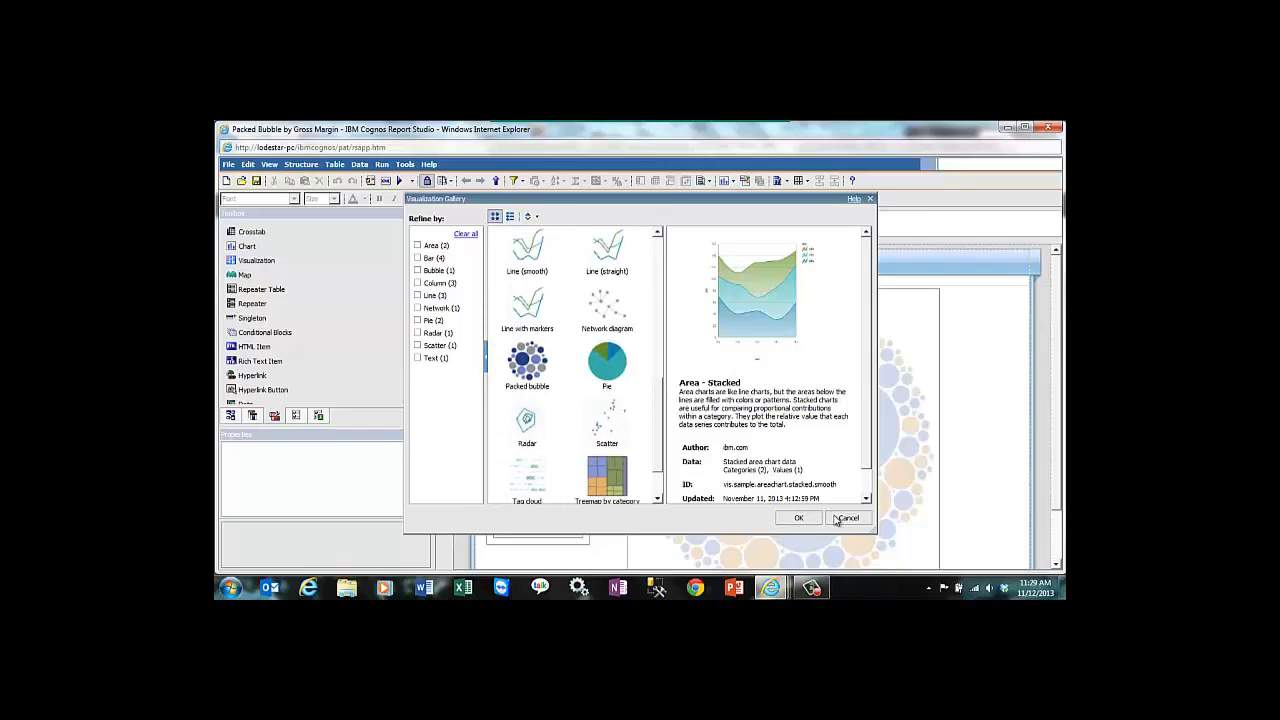
click(836, 519)
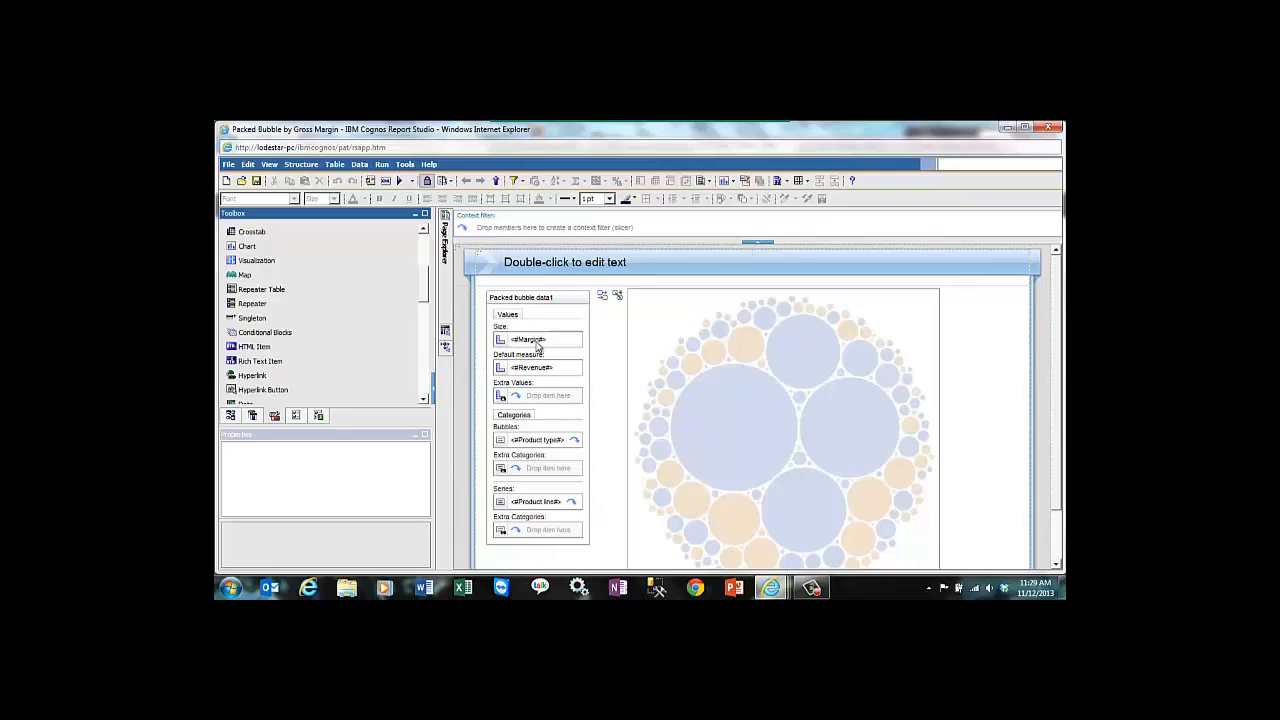
Step: Run the Packed Bubble by Gross Margin report, examine its bubbles and product line legend, and close the output
drag(1055, 402, 1055, 422)
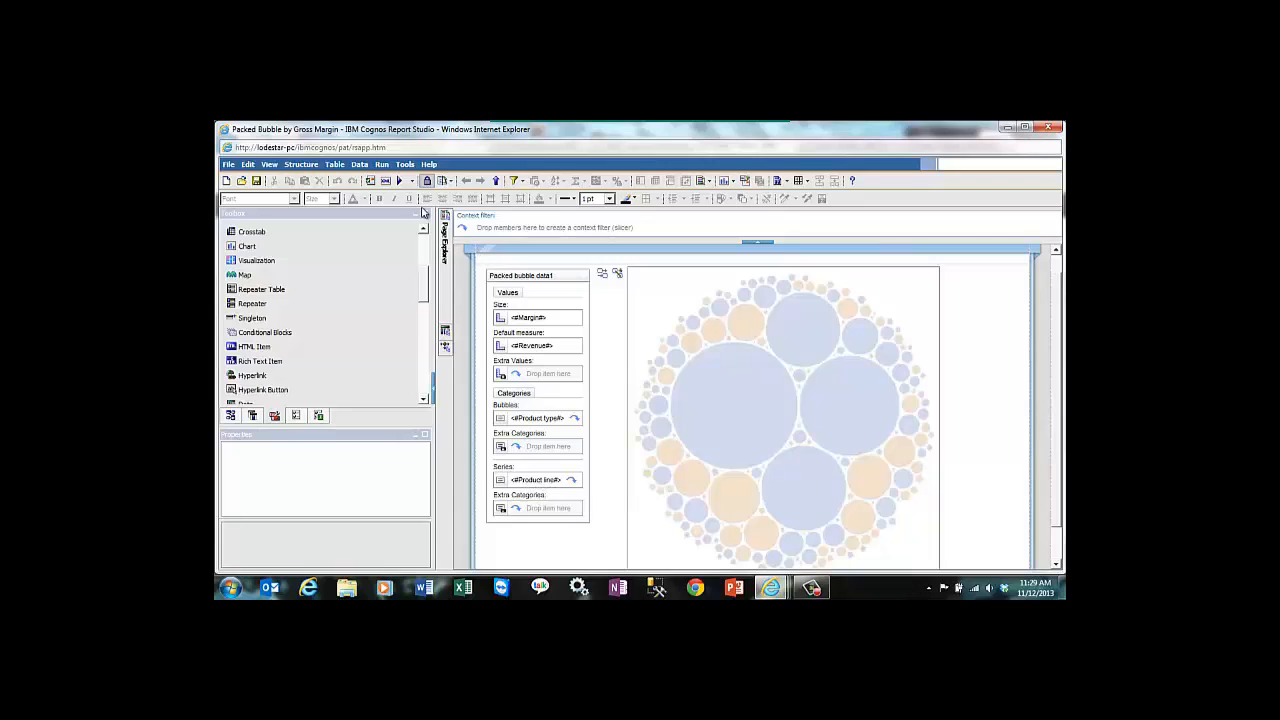
click(398, 182)
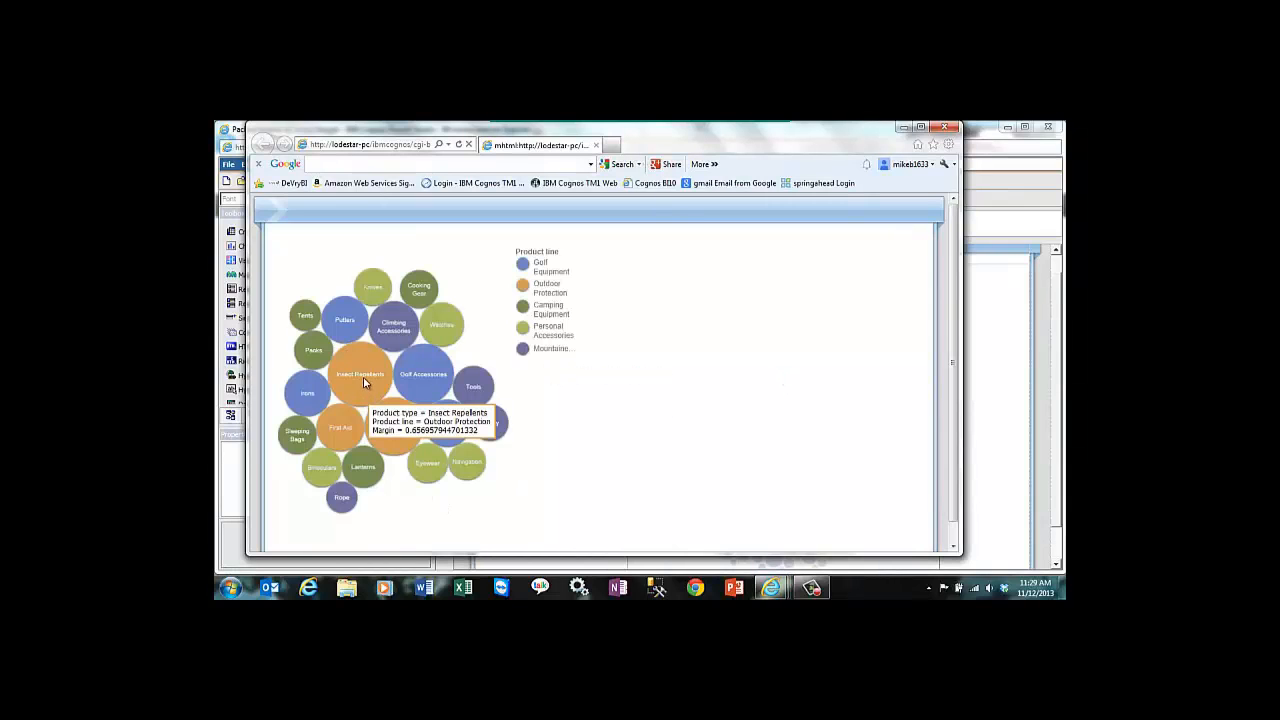
mouse_move(428, 292)
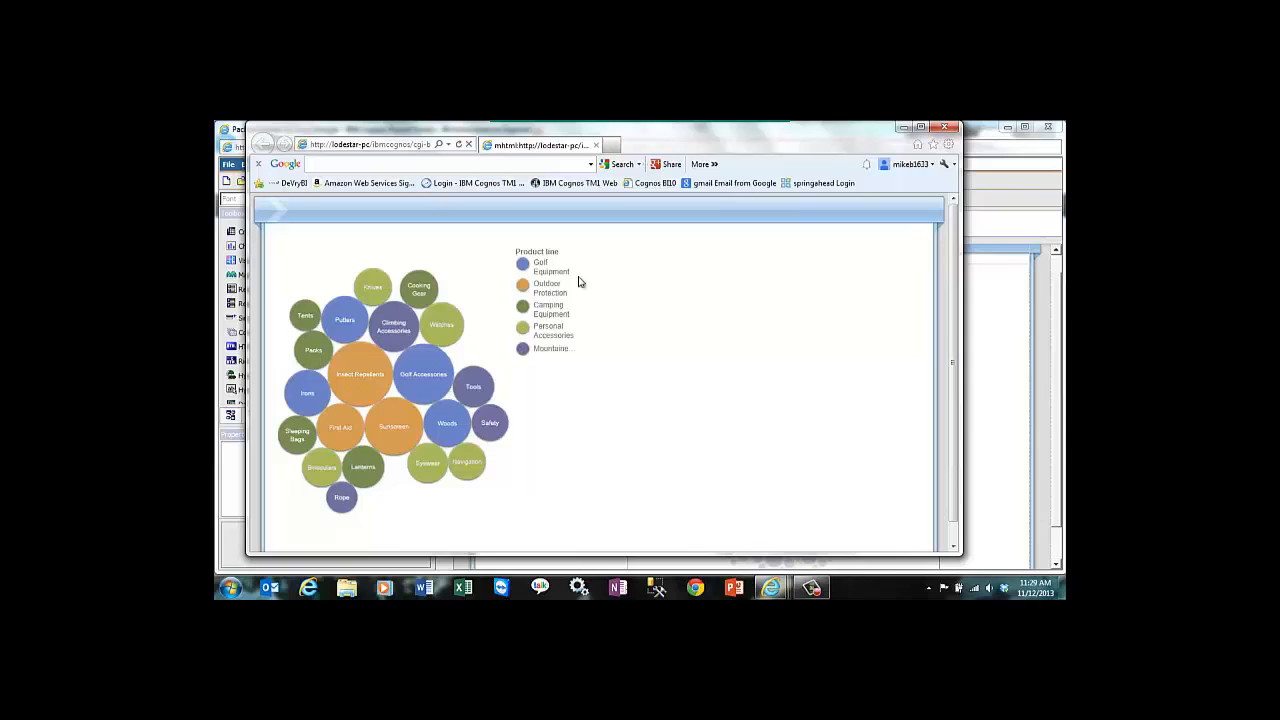
click(953, 129)
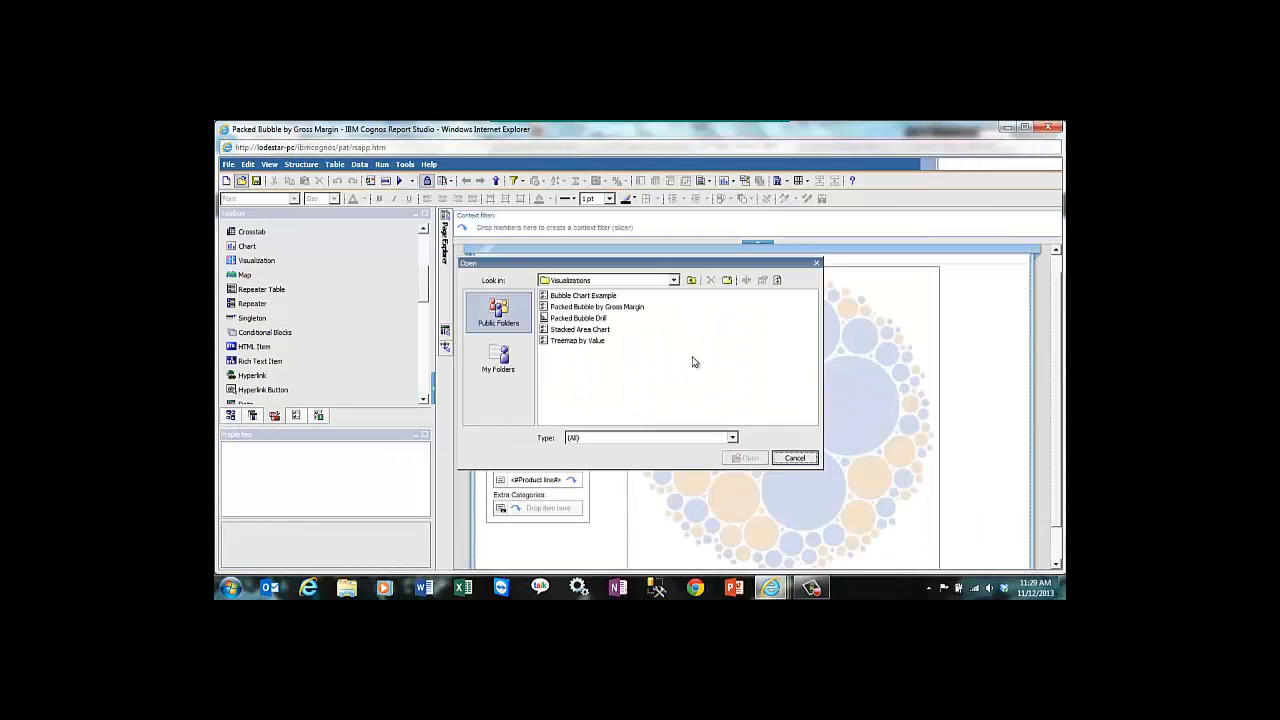
Step: Open the Packed Bubble Drill report from the Visualizations folder and run it
click(574, 322)
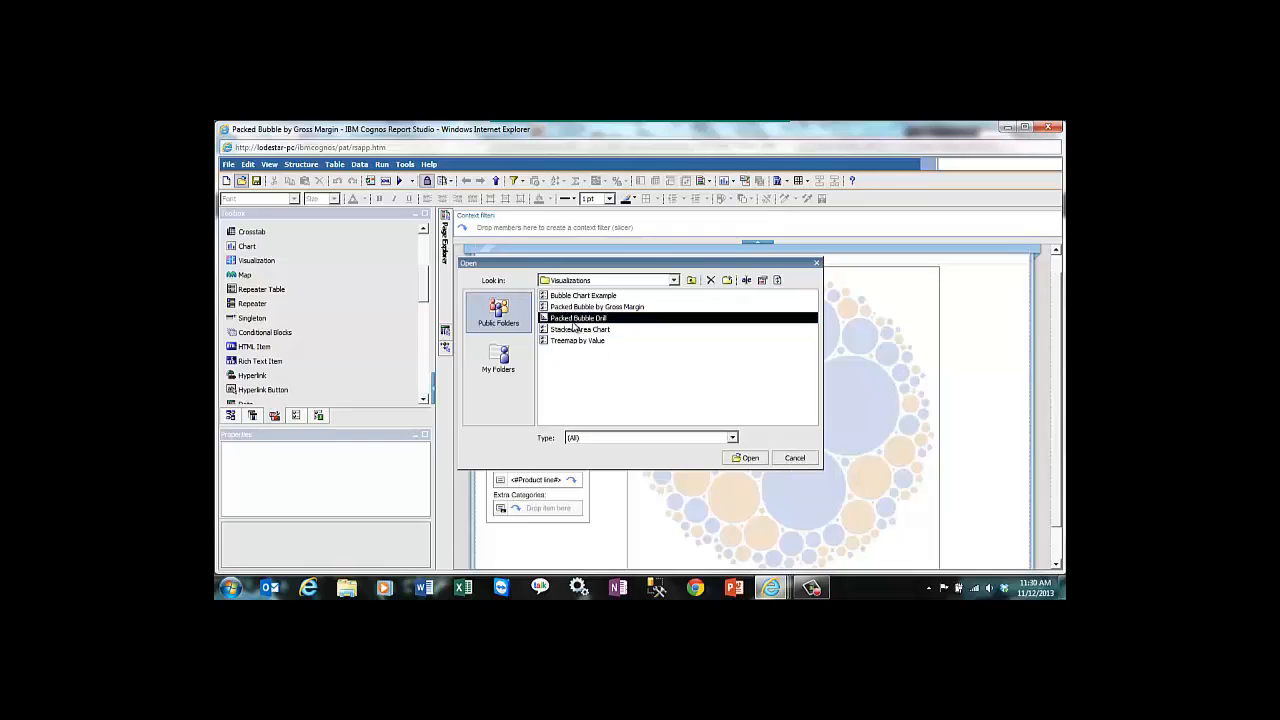
click(747, 457)
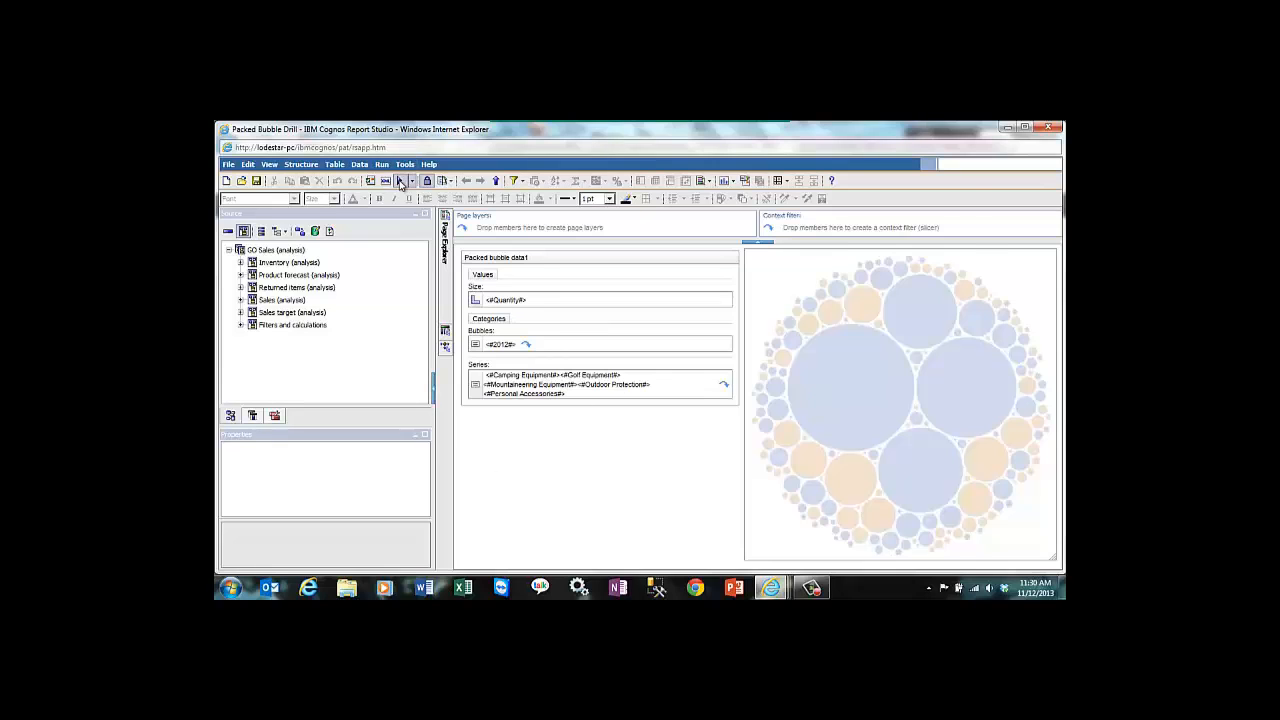
click(400, 183)
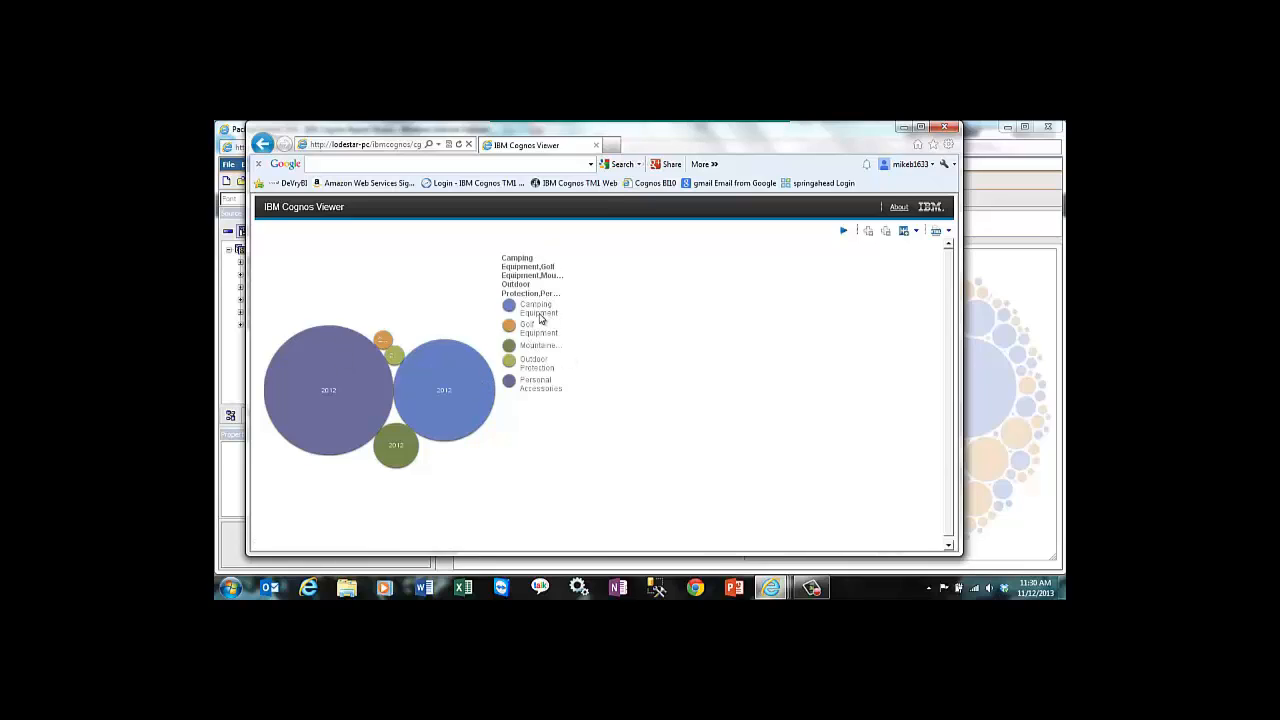
Step: Drill down on the Personal Accessories, Eyewear and Mountaineering Equipment bubbles in the report output, and close the viewer
click(328, 399)
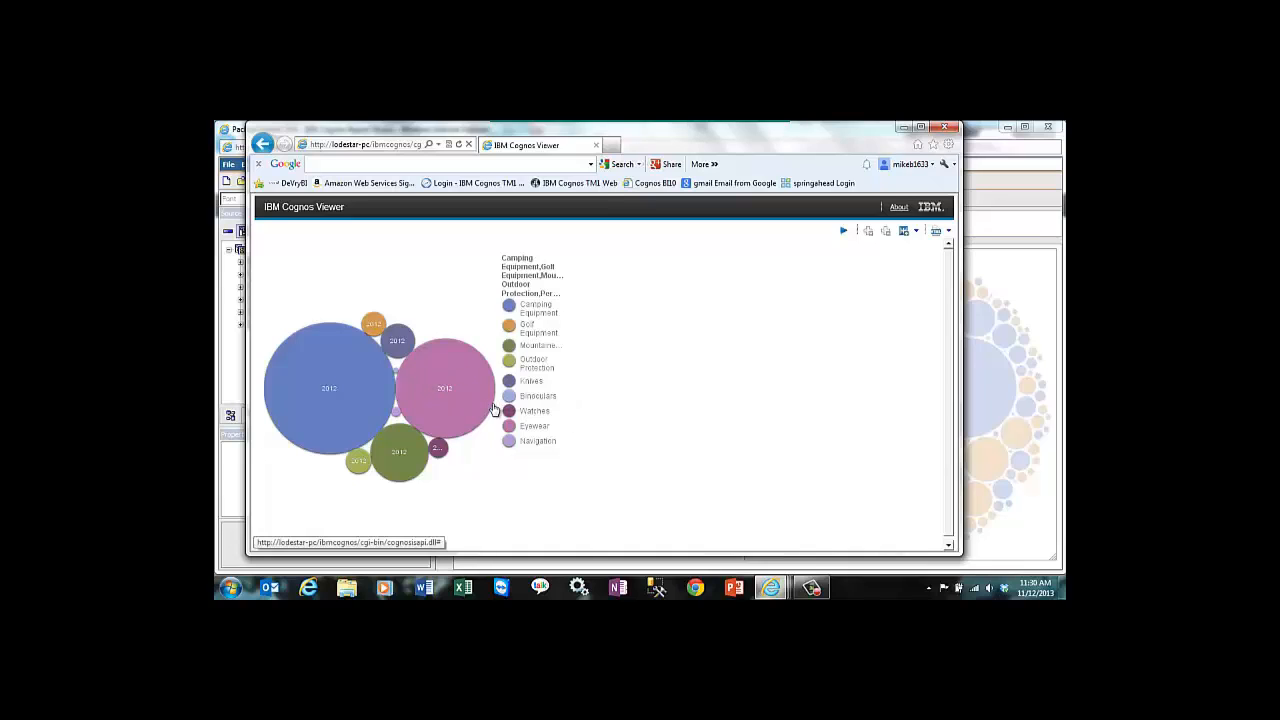
mouse_move(493, 409)
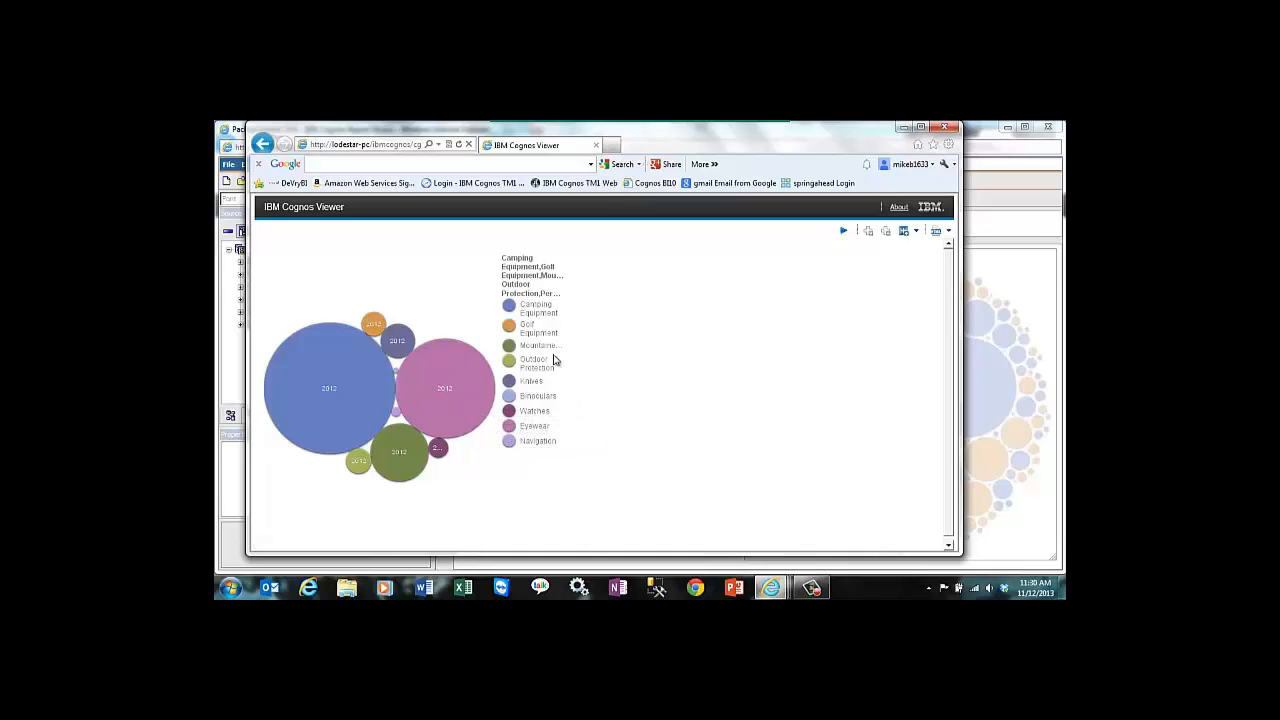
click(436, 398)
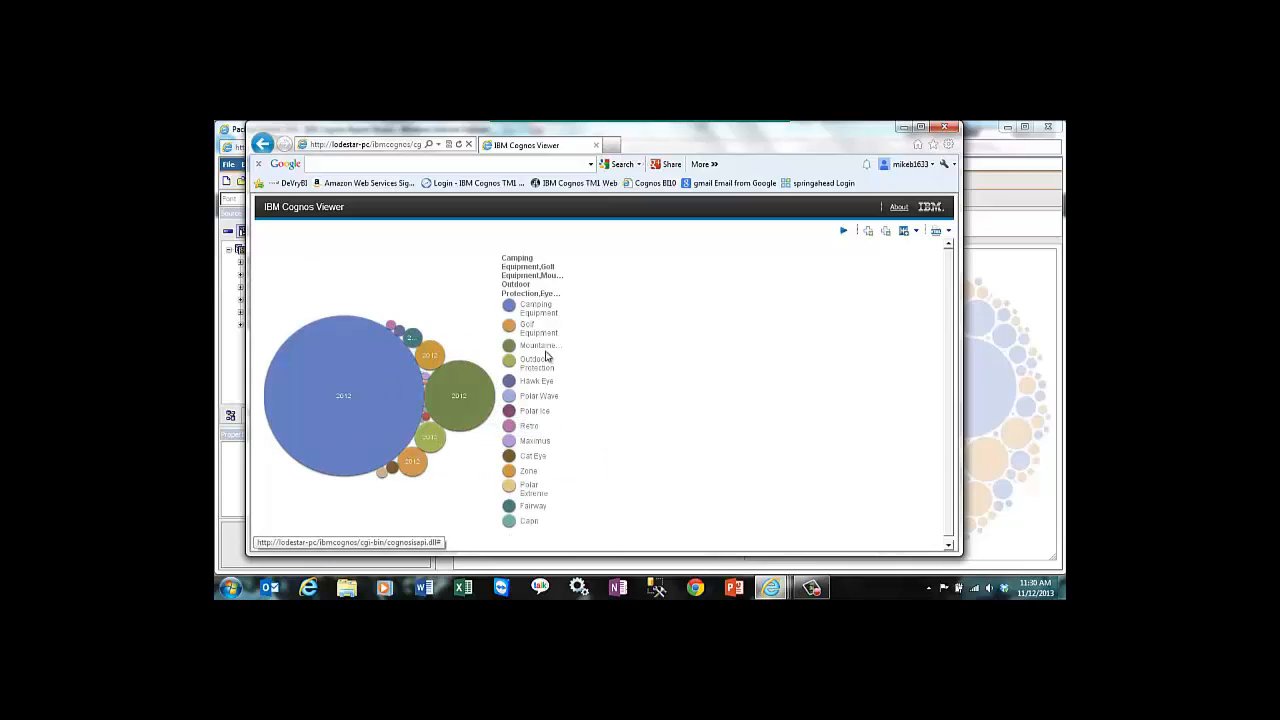
click(466, 403)
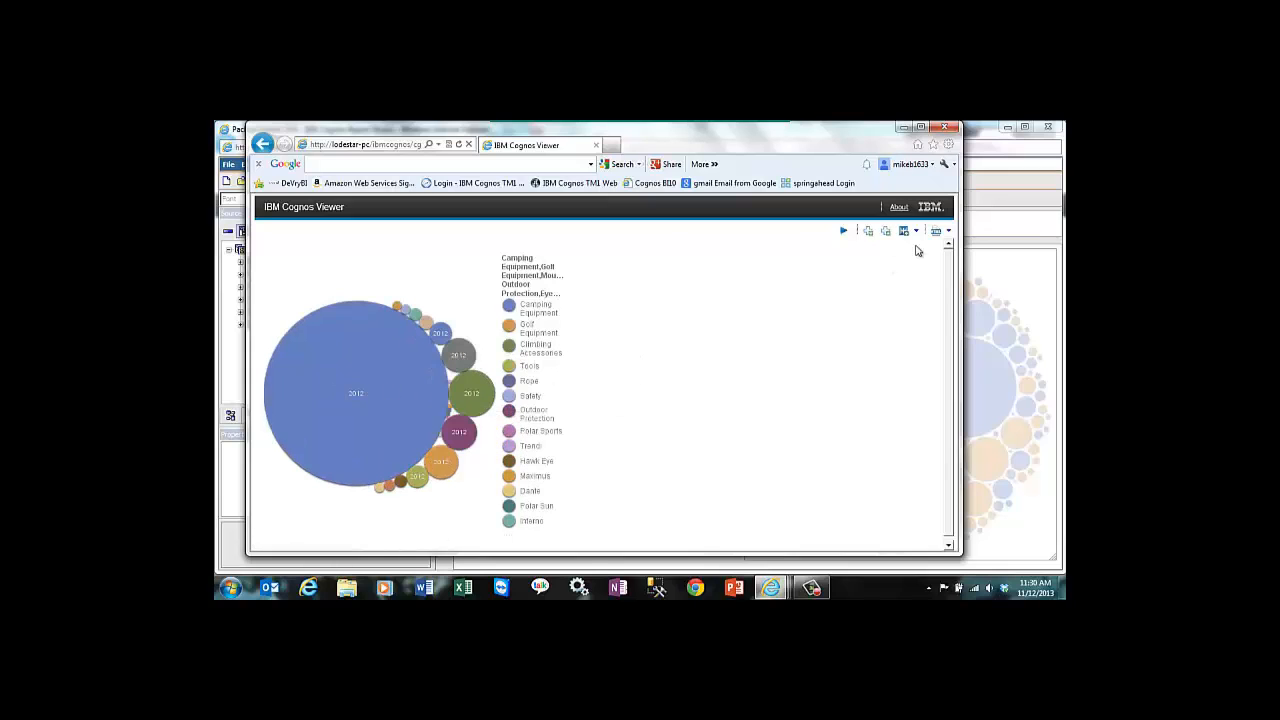
click(945, 128)
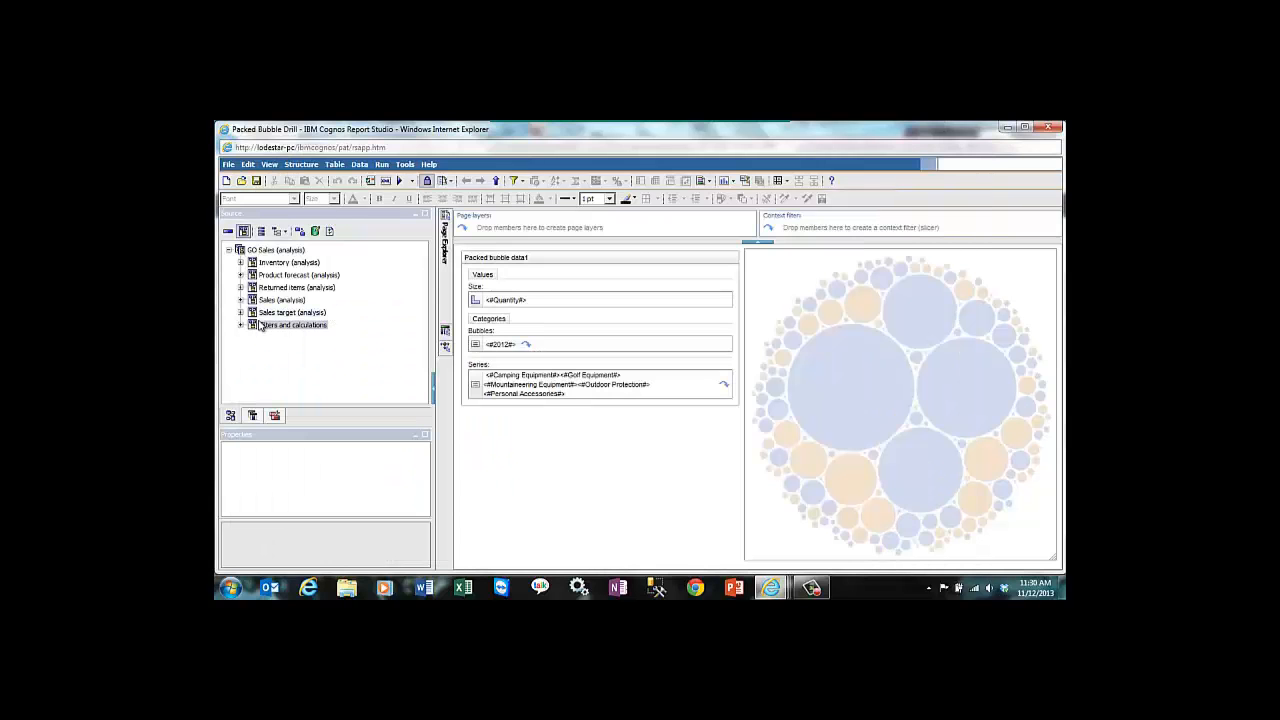
click(241, 180)
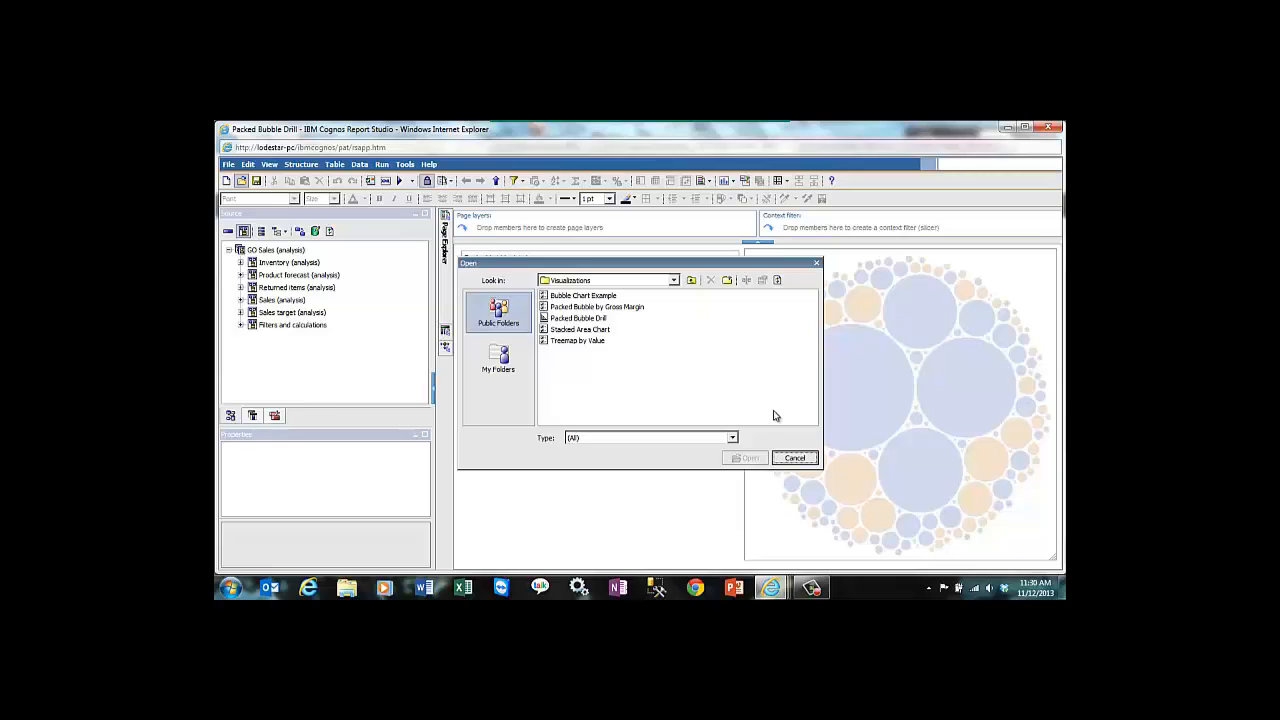
click(795, 458)
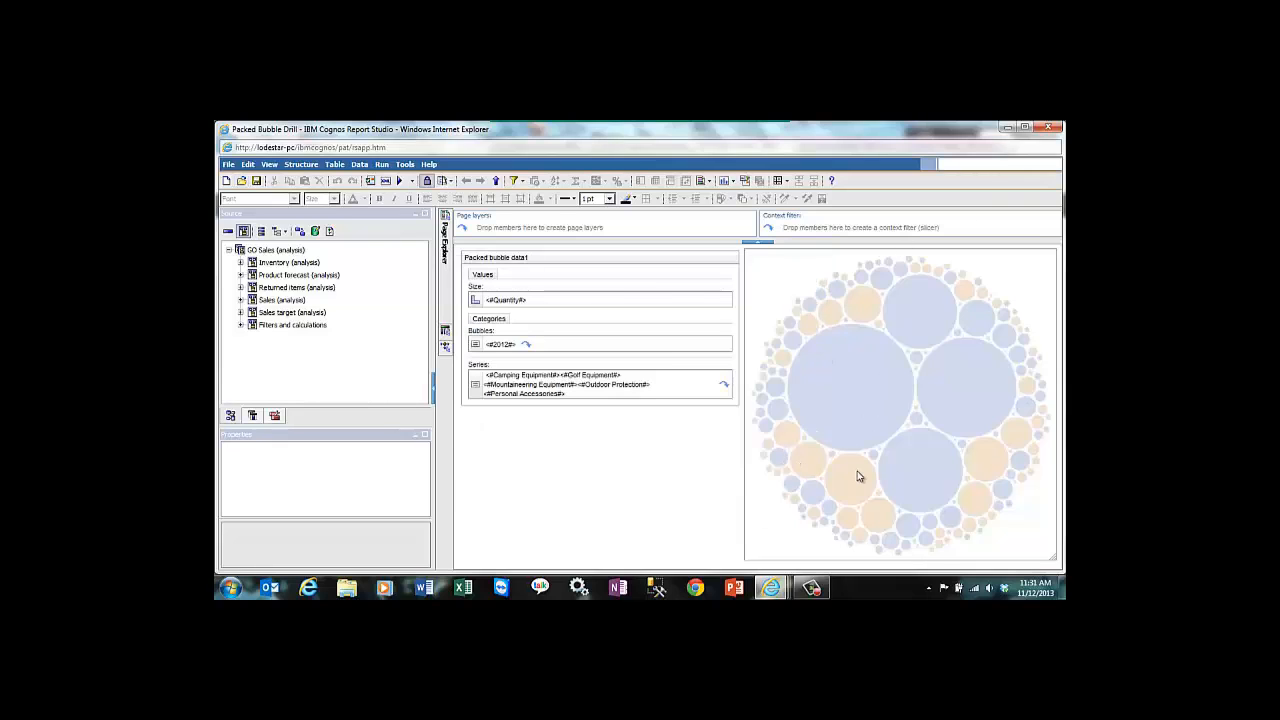